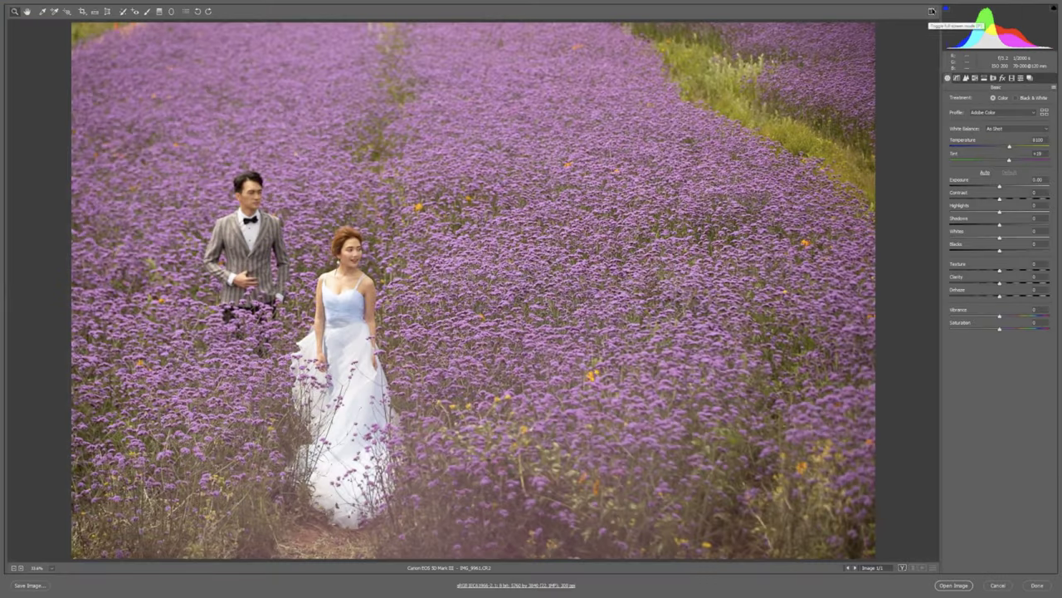
# - Exit full-screen mode and place the Camera Raw window beside the finished reference picture
pyautogui.click(919, 20)
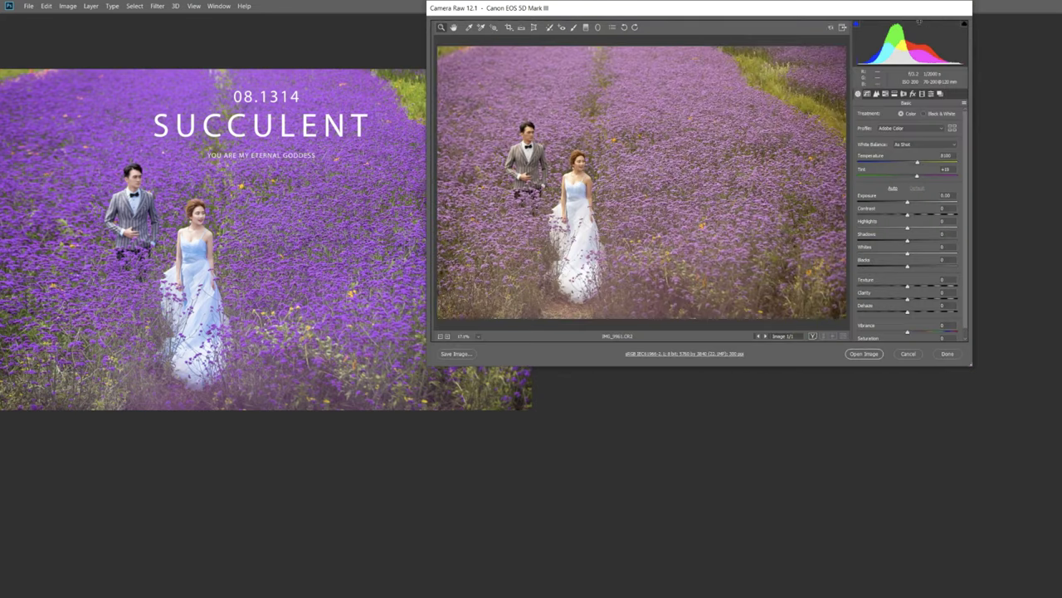
pyautogui.moveTo(581, 7)
pyautogui.mouseDown()
pyautogui.moveTo(668, 32)
pyautogui.moveTo(591, 43)
pyautogui.moveTo(571, 25)
pyautogui.mouseUp()
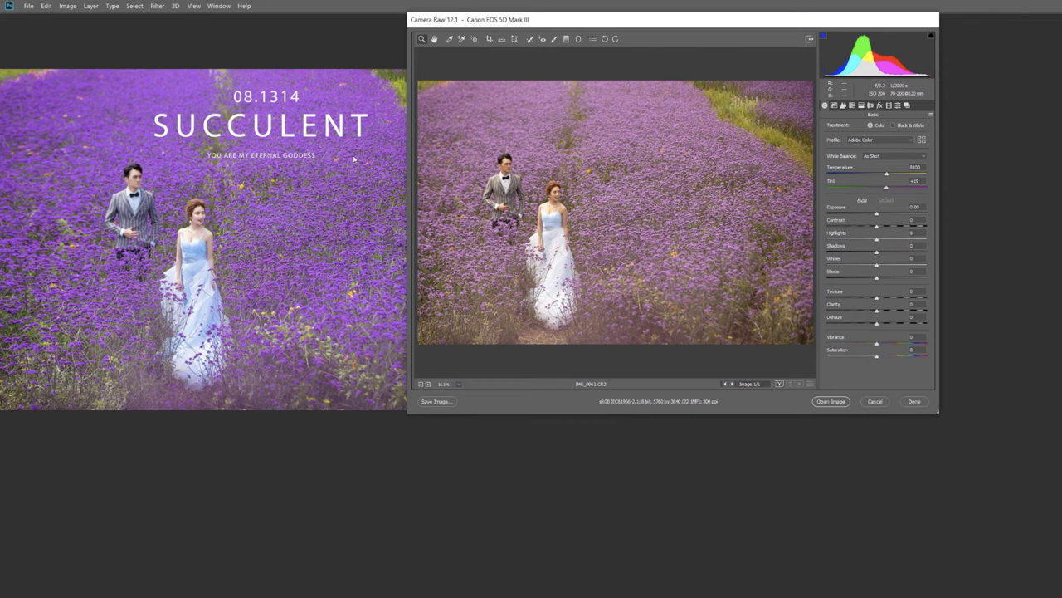
# - Set the photo's Temperature to 6400, Tint to +11 and Highlights to -26
pyautogui.moveTo(878, 175); pyautogui.dragTo(870, 173)
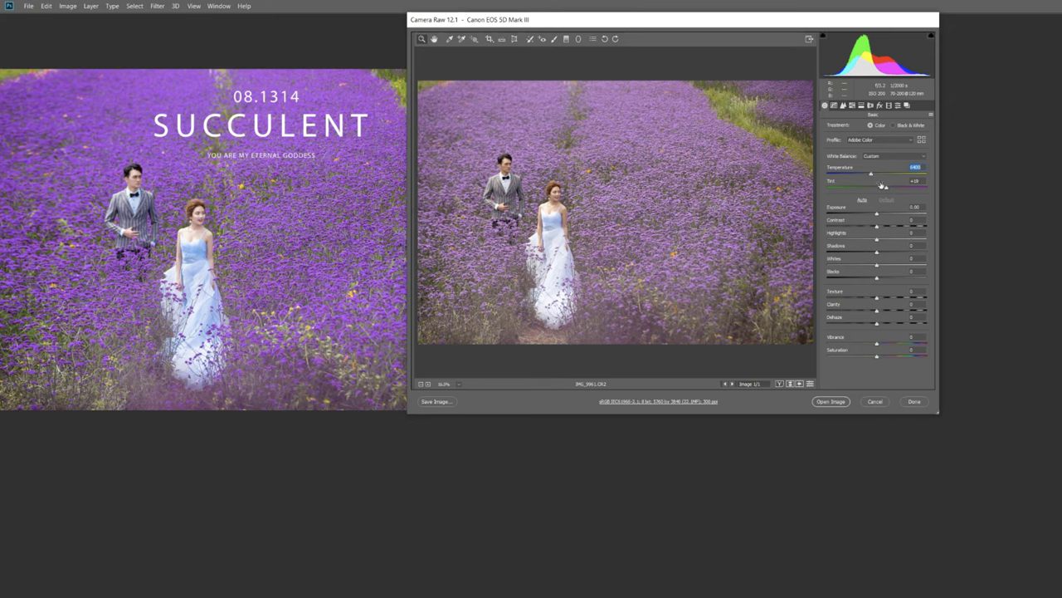
pyautogui.click(883, 189)
pyautogui.moveTo(877, 239); pyautogui.dragTo(864, 239)
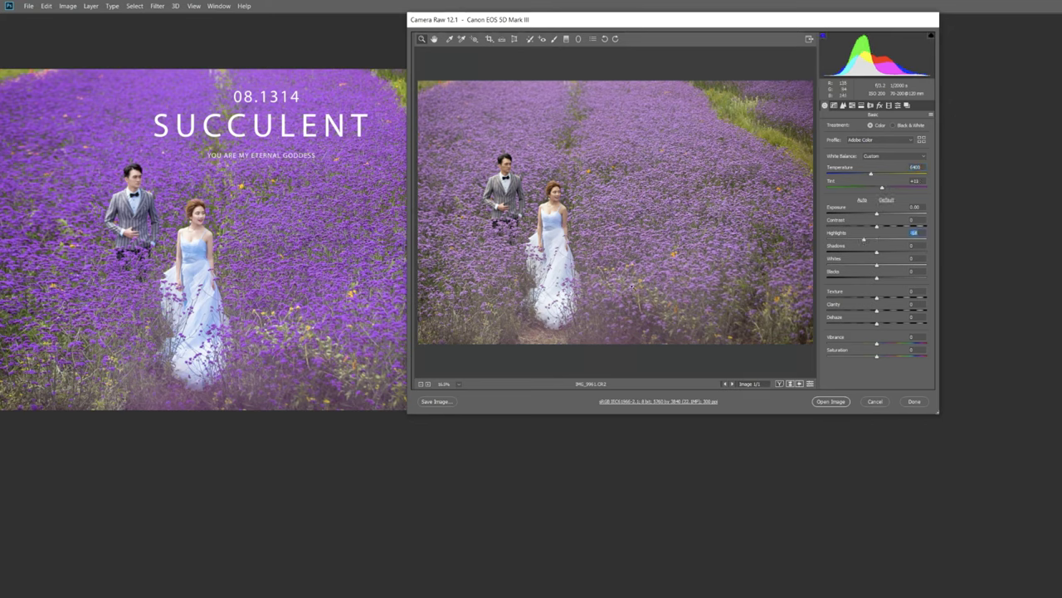
# - Try a higher Vibrance of +38 with a slightly reduced Saturation, and reset both to 0
pyautogui.moveTo(877, 342)
pyautogui.mouseDown()
pyautogui.moveTo(896, 343)
pyautogui.moveTo(871, 358)
pyautogui.mouseUp()
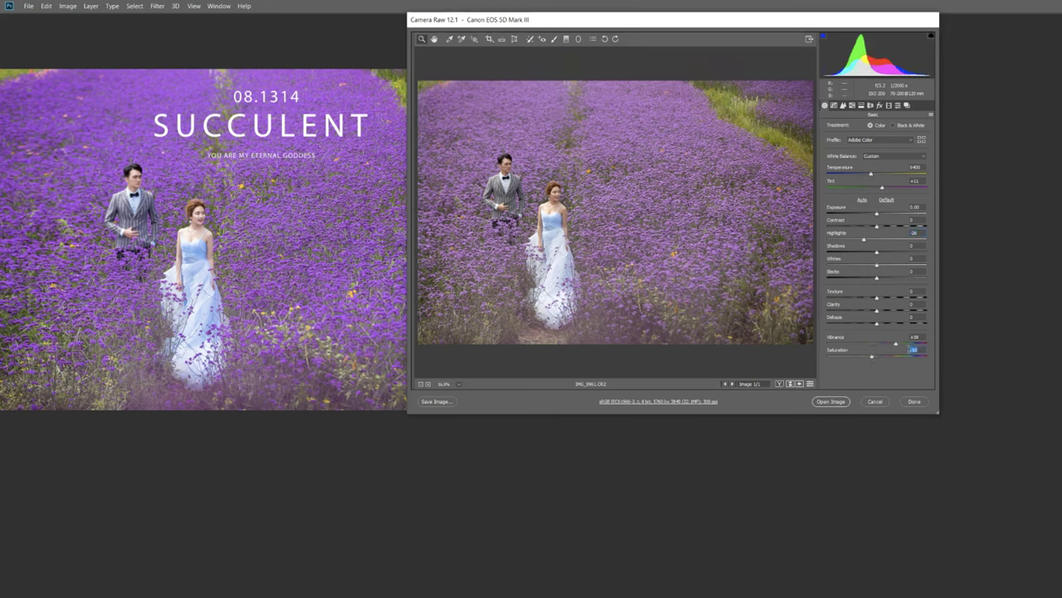
pyautogui.doubleClick(871, 357)
pyautogui.doubleClick(896, 343)
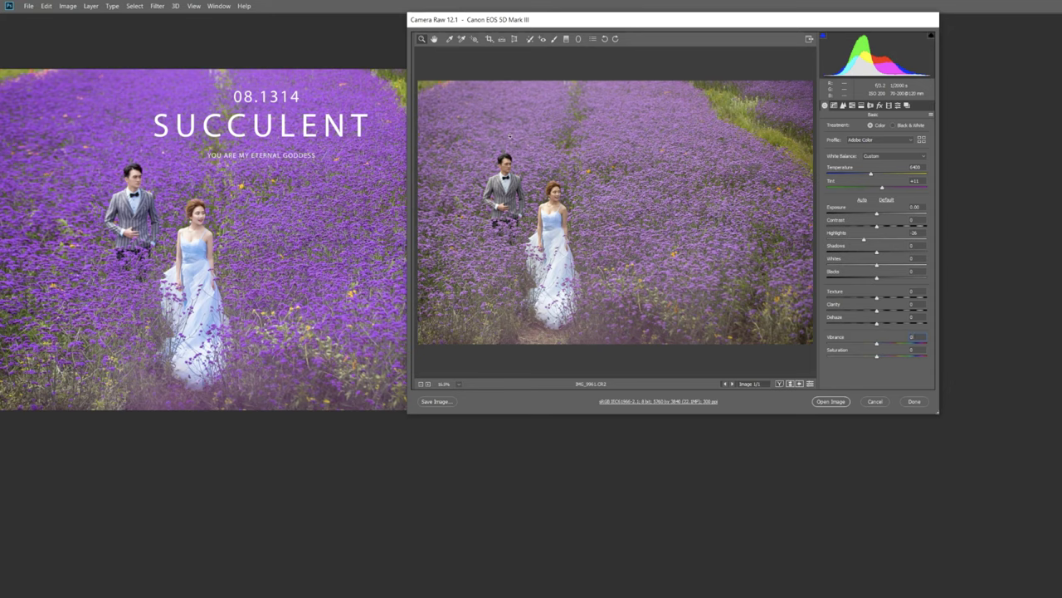
# - Open the Calibration settings, view the PowerPoint slide comparing the sRGB, Red, Green and Blue colour wheels, and return to Camera Raw
pyautogui.click(907, 106)
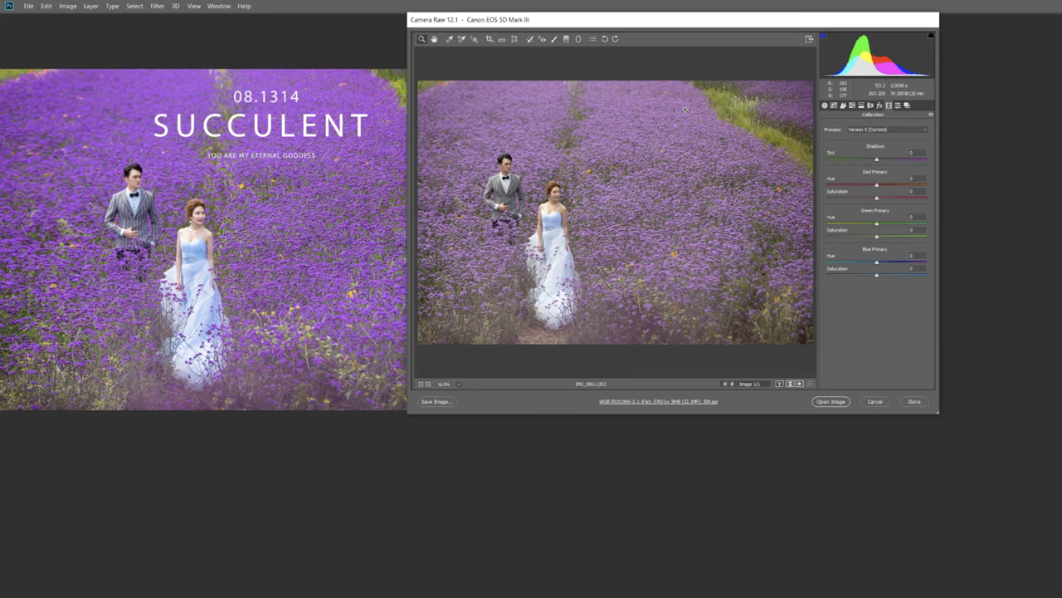
pyautogui.hotkey('alt', 'Tab')
pyautogui.hotkey('alt', 'Tab')
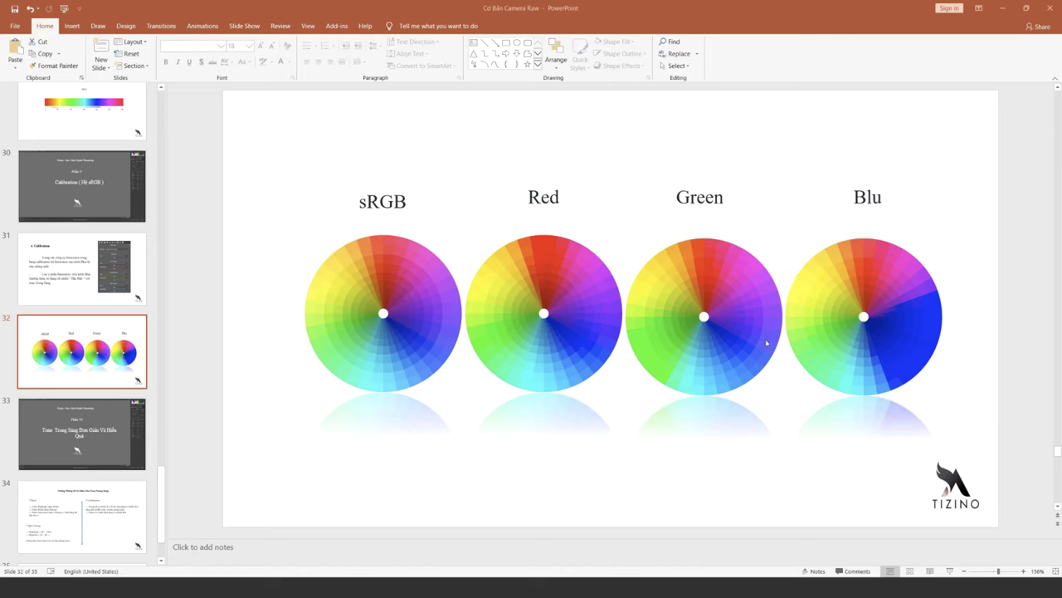
pyautogui.hotkey('alt', 'Tab')
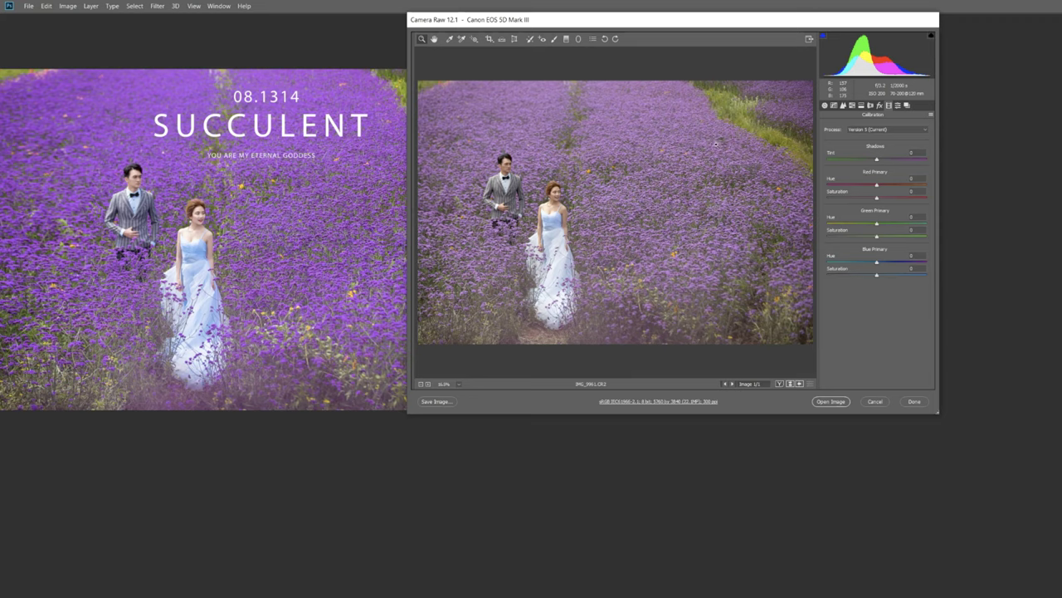
# - Raise the Blue Primary Saturation to +100 in the Calibration settings and show the whole photo
pyautogui.scroll(3, 763, 180)
pyautogui.scroll(-2, 707, 154)
pyautogui.scroll(-1, 671, 182)
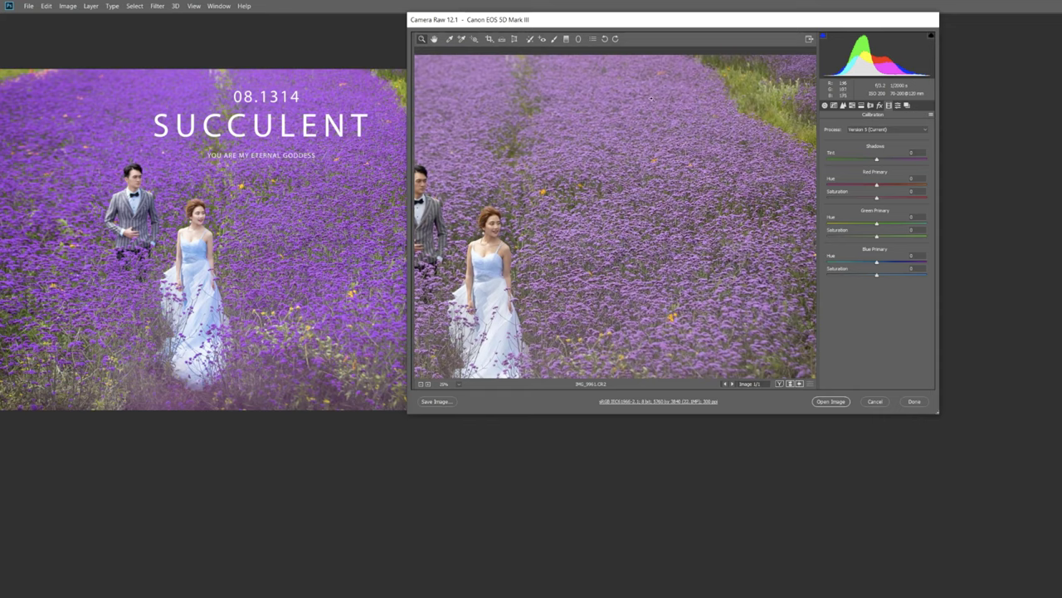
pyautogui.moveTo(876, 276); pyautogui.dragTo(973, 268)
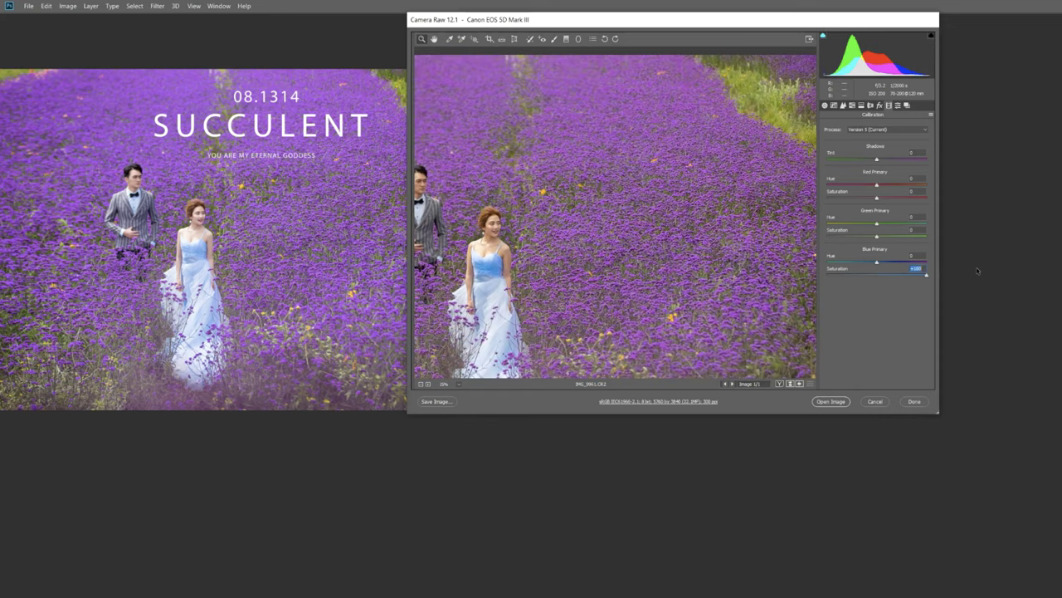
pyautogui.hotkey('ctrl', '0')
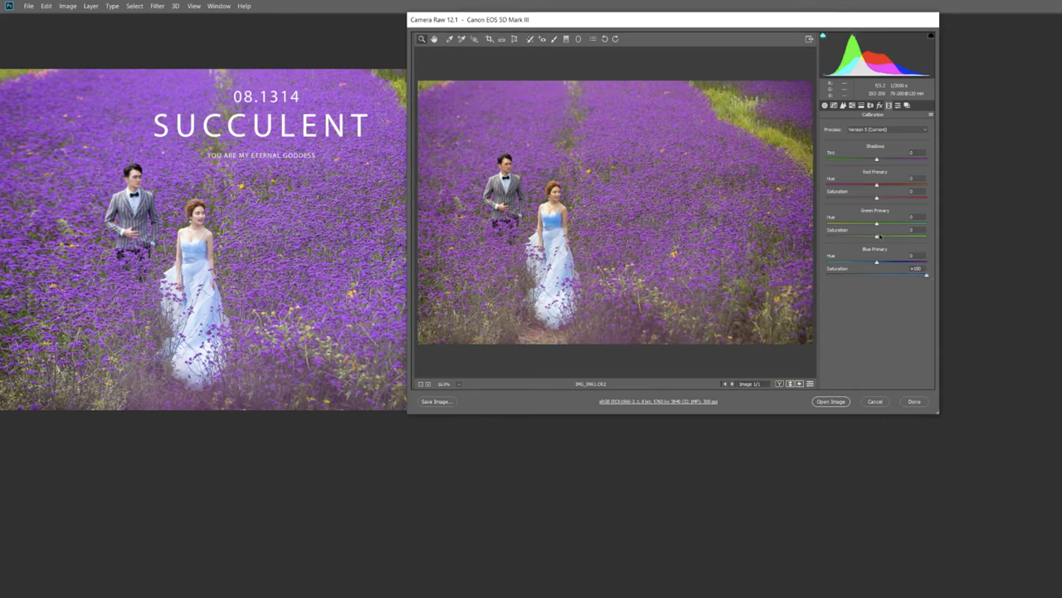
# - Compare the flower colours by resetting the Blue Primary Saturation to 0 and restoring it to +100
pyautogui.moveTo(927, 277); pyautogui.dragTo(975, 288)
pyautogui.click(877, 274)
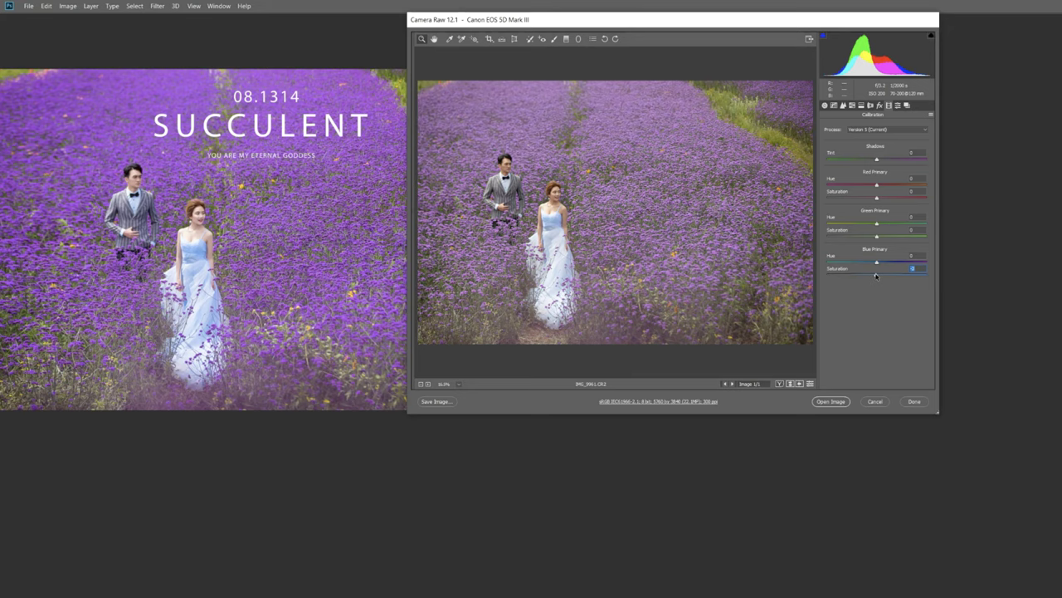
pyautogui.moveTo(876, 275); pyautogui.dragTo(975, 270)
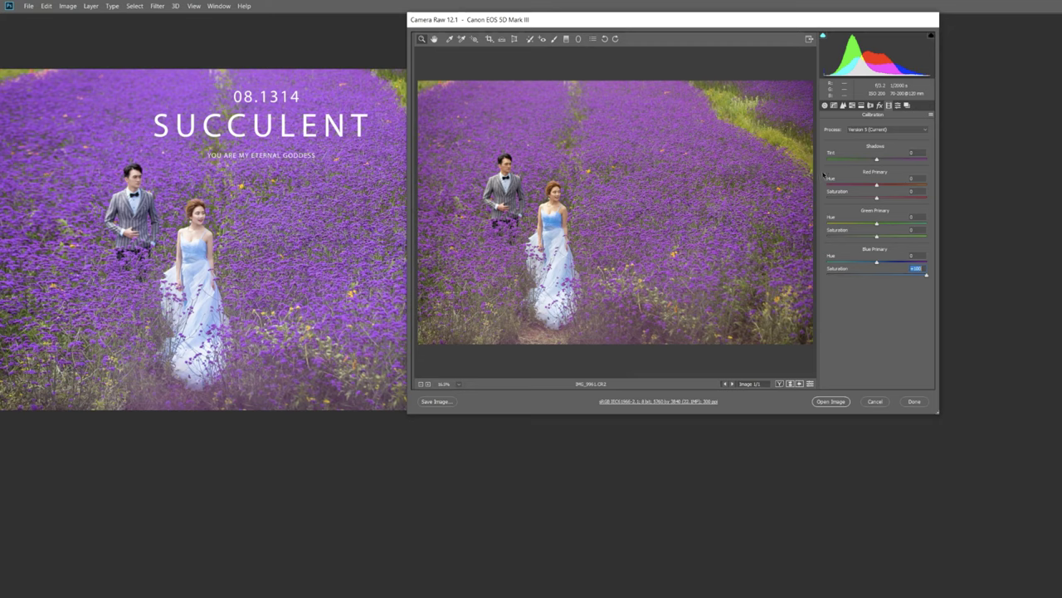
# - Fine-tune the Basic settings with a cooler Temperature, slightly higher Exposure and slightly lower Saturation
pyautogui.click(826, 106)
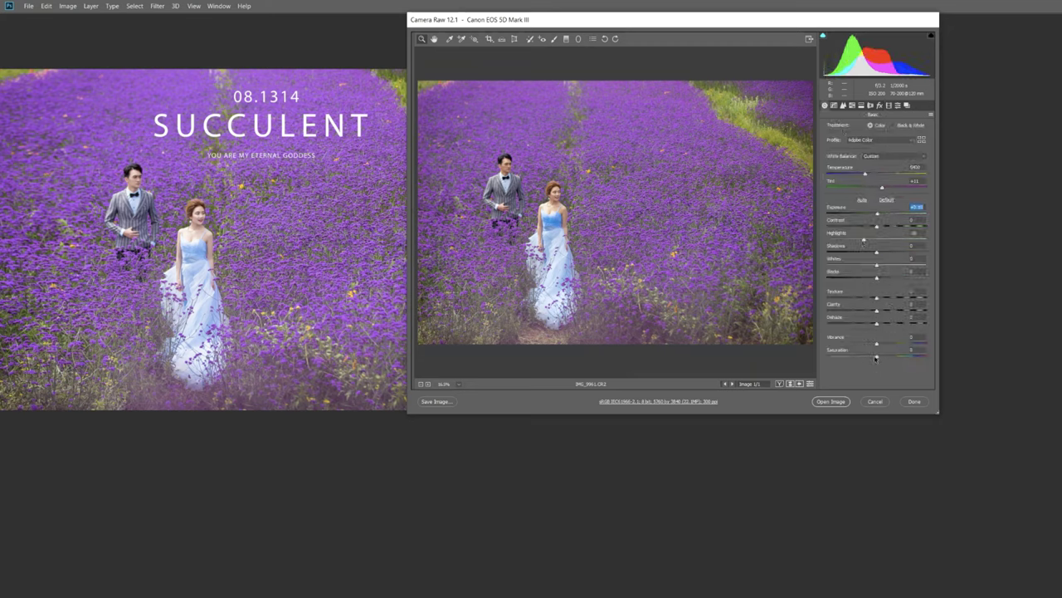
pyautogui.moveTo(875, 356); pyautogui.dragTo(872, 356)
# - Brighten the skin tones by setting the Oranges saturation to -11 and the Oranges luminance to +16
pyautogui.click(853, 106)
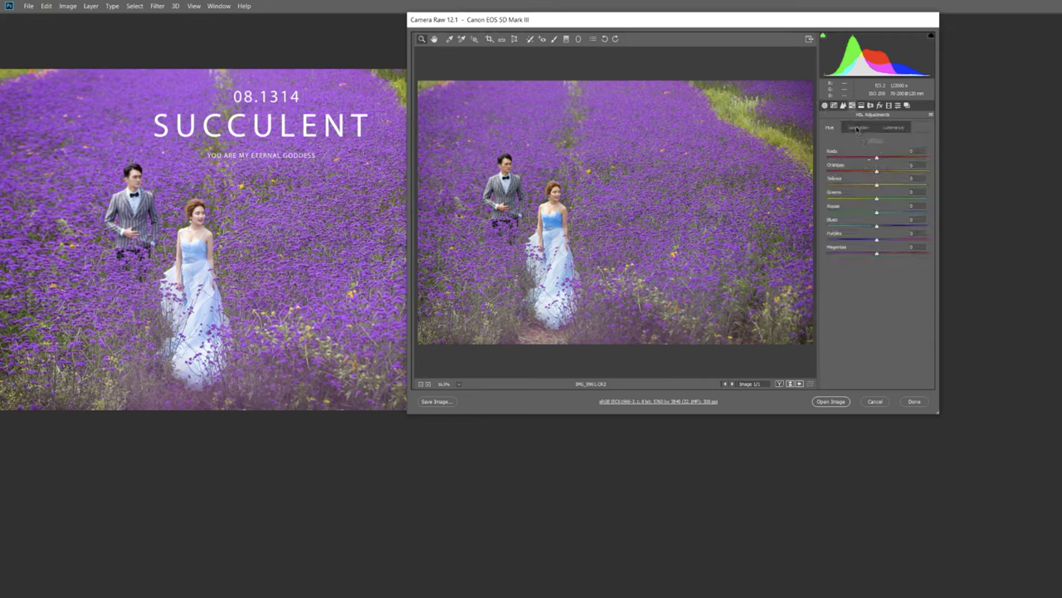
pyautogui.click(859, 127)
pyautogui.moveTo(876, 171); pyautogui.dragTo(871, 172)
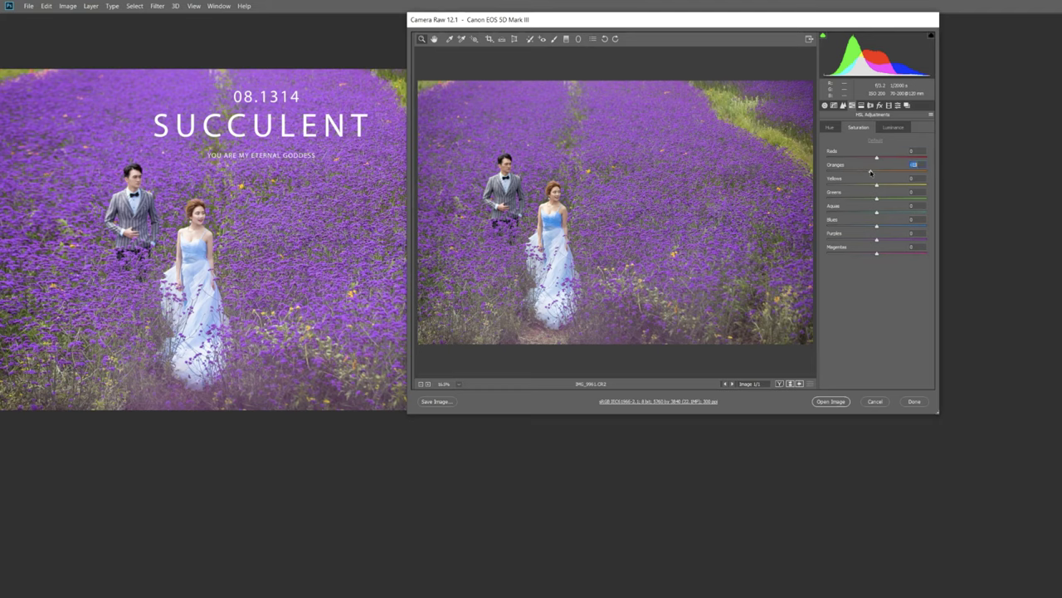
pyautogui.click(892, 127)
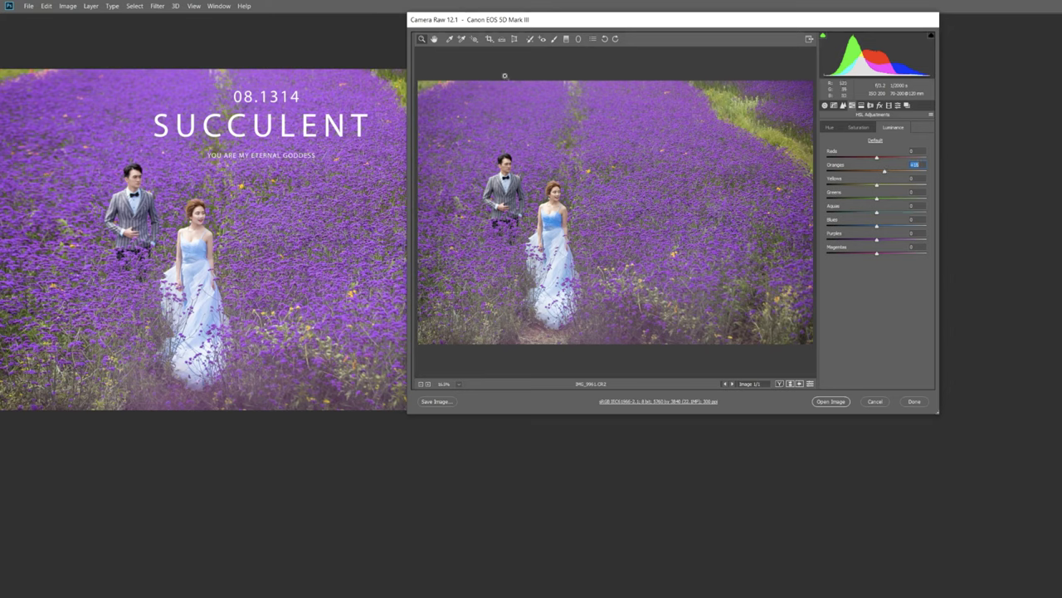
# - Add a slight tint to the highlights in Split Toning by adjusting their hue and saturation
pyautogui.click(862, 106)
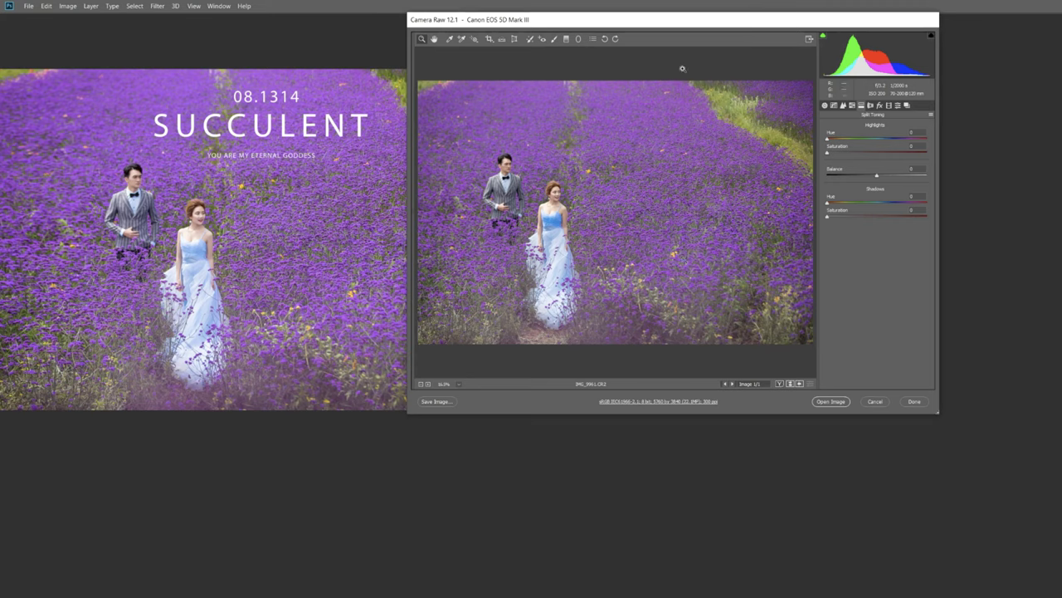
pyautogui.moveTo(828, 139)
pyautogui.mouseDown()
pyautogui.moveTo(885, 139)
pyautogui.moveTo(834, 154)
pyautogui.mouseUp()
# - Reduce the Blues saturation in the HSL adjustments to soften the blue of the dress
pyautogui.click(852, 106)
pyautogui.click(856, 128)
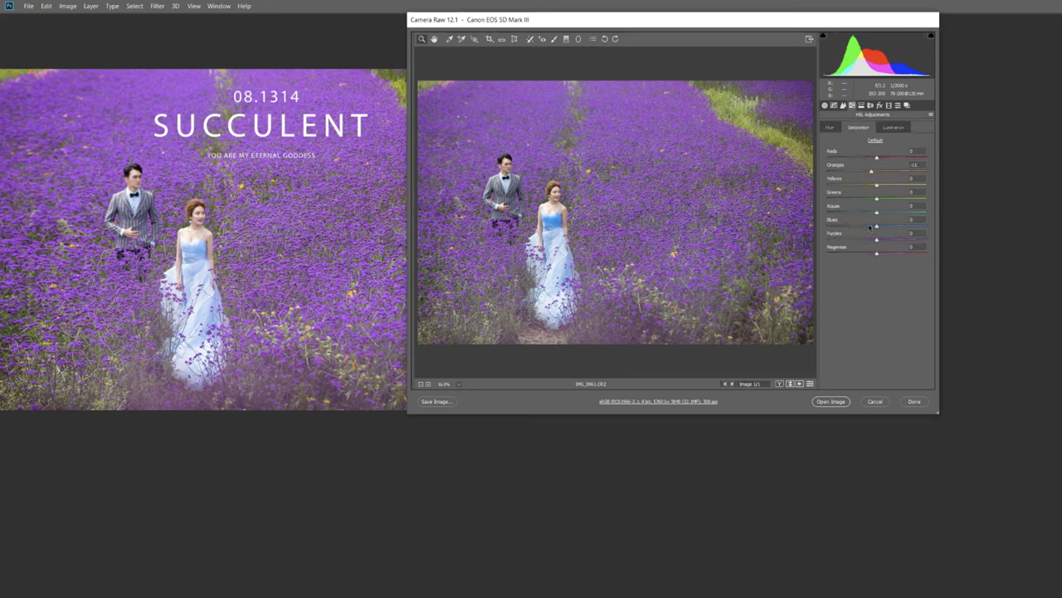
pyautogui.moveTo(876, 225); pyautogui.dragTo(858, 223)
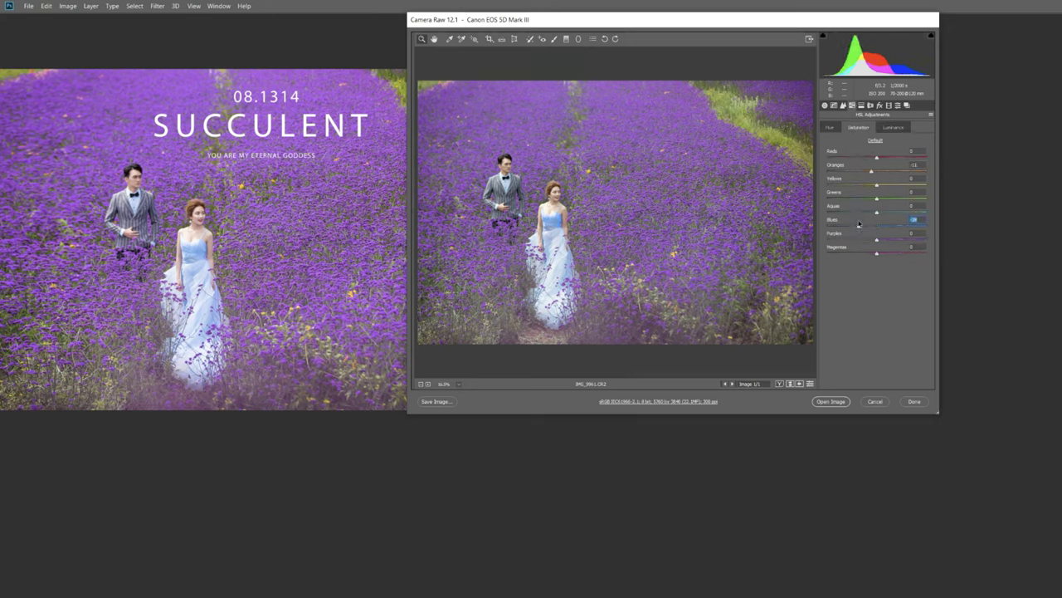
# - Activate the Targeted Adjustment tool and nudge the Purples hue slightly higher in the HSL adjustments
pyautogui.click(830, 127)
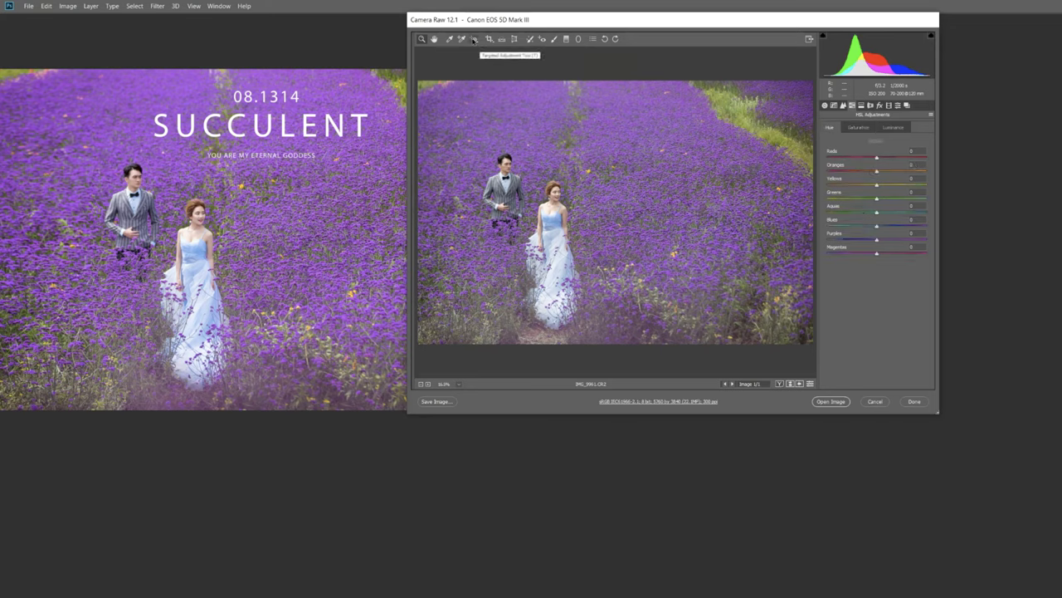
pyautogui.click(474, 39)
pyautogui.rightClick(684, 199)
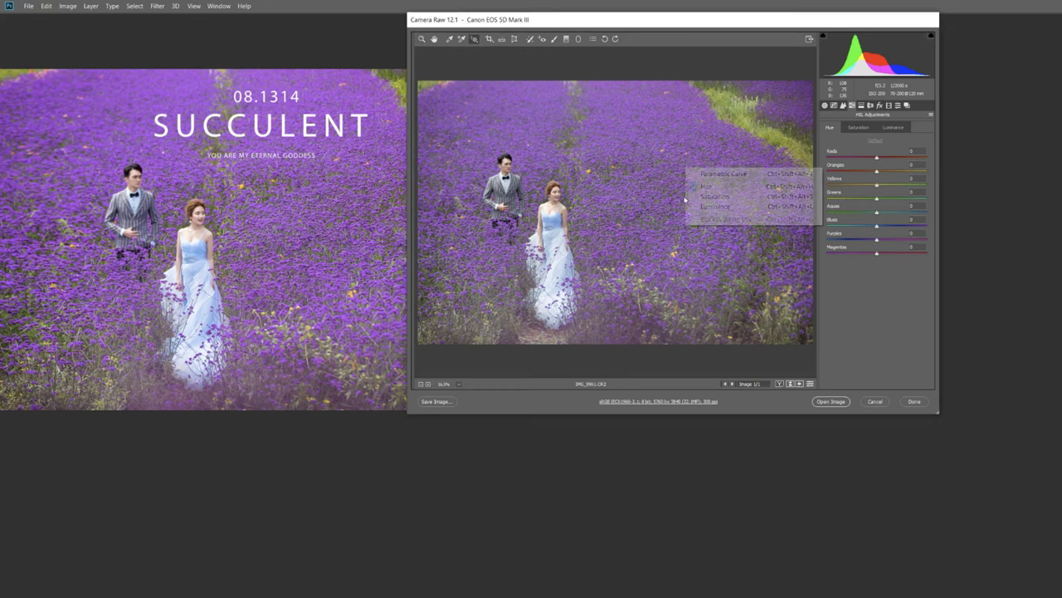
pyautogui.click(844, 292)
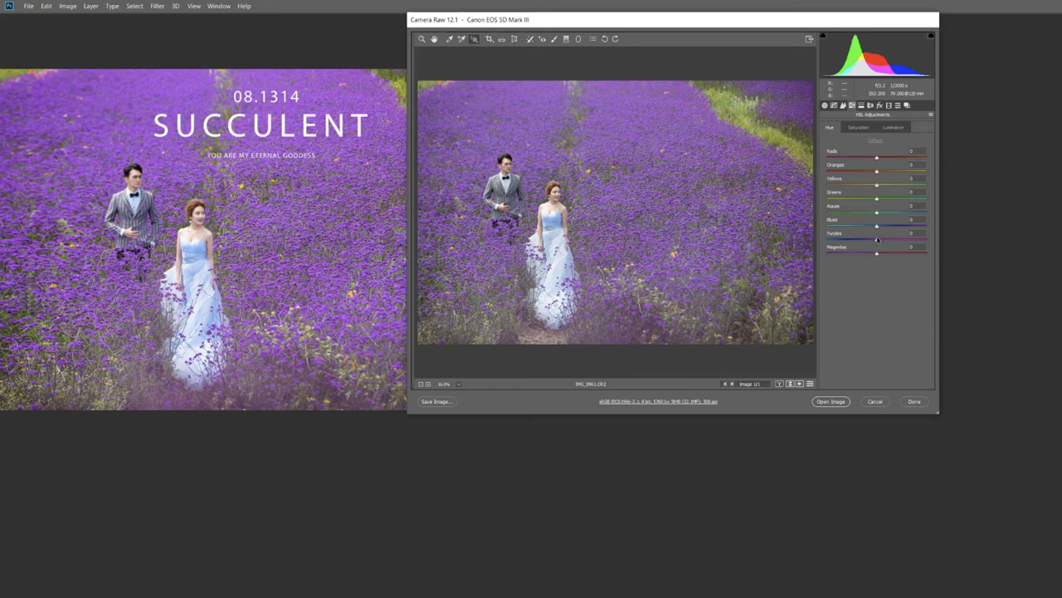
pyautogui.moveTo(877, 239); pyautogui.dragTo(879, 239)
# - Try dropping the Blue Primary Saturation close to zero in Calibration, and undo the change
pyautogui.click(890, 105)
pyautogui.click(878, 275)
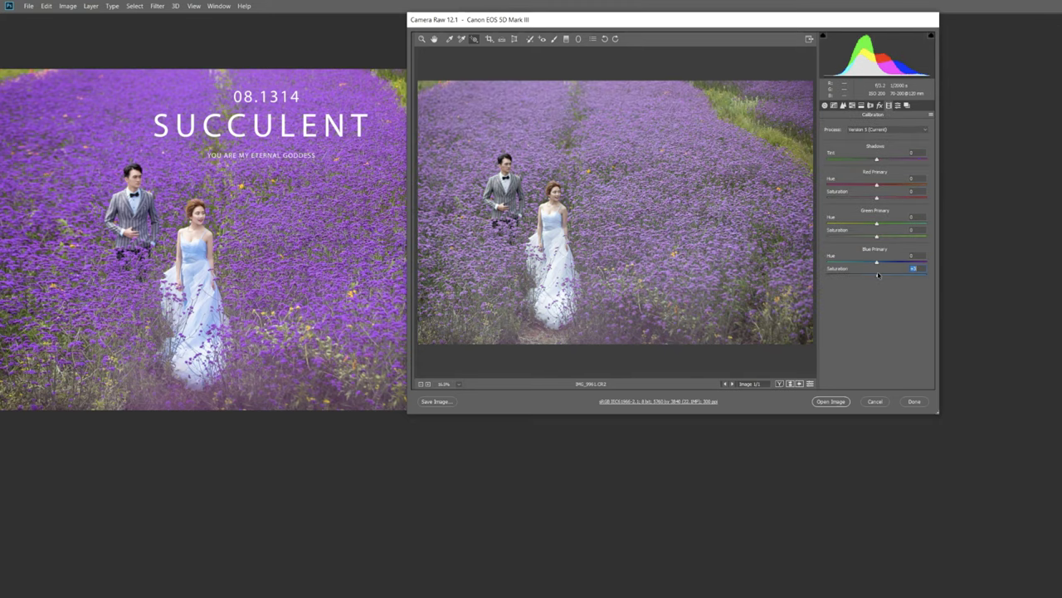
pyautogui.hotkey('ctrl', 'z')
pyautogui.hotkey('ctrl', 'z')
pyautogui.hotkey('ctrl', 'z')
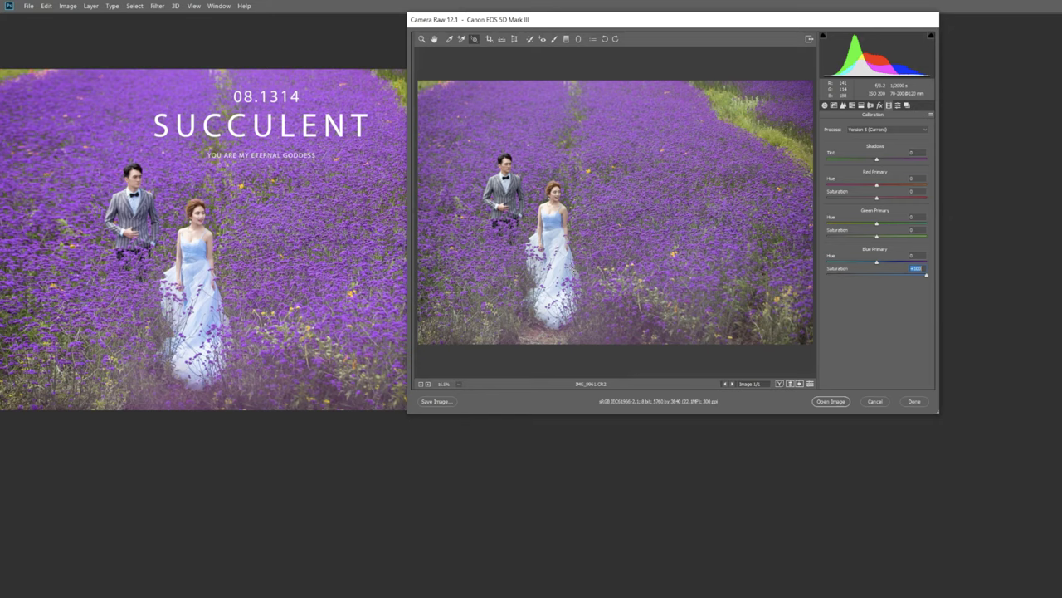
# - Reset the Blue Primary Saturation to 0, then test higher Red Primary and Green Primary Saturation, undoing each
pyautogui.write('0')
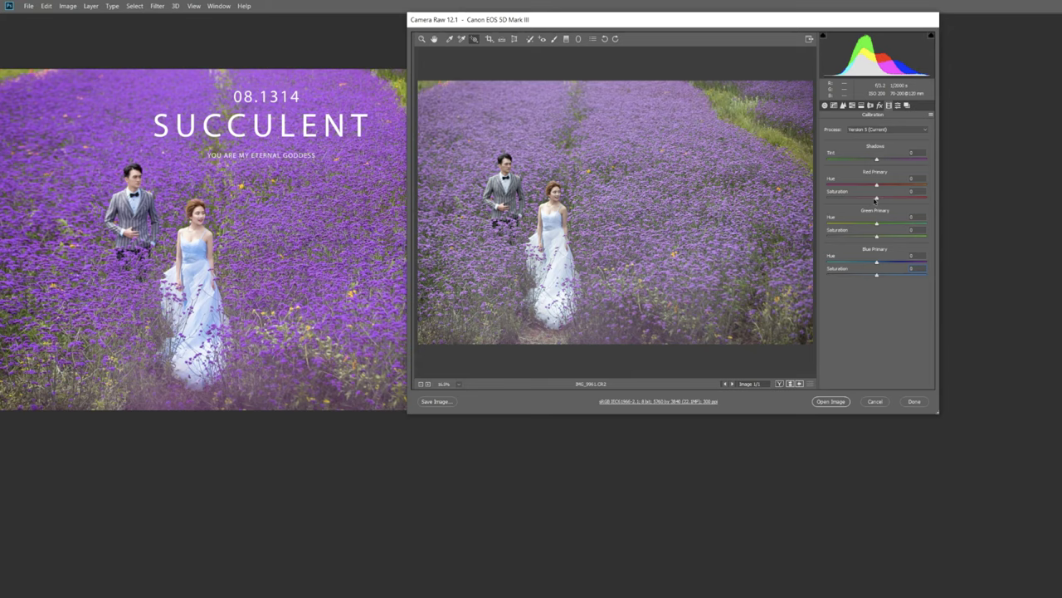
pyautogui.click(875, 199)
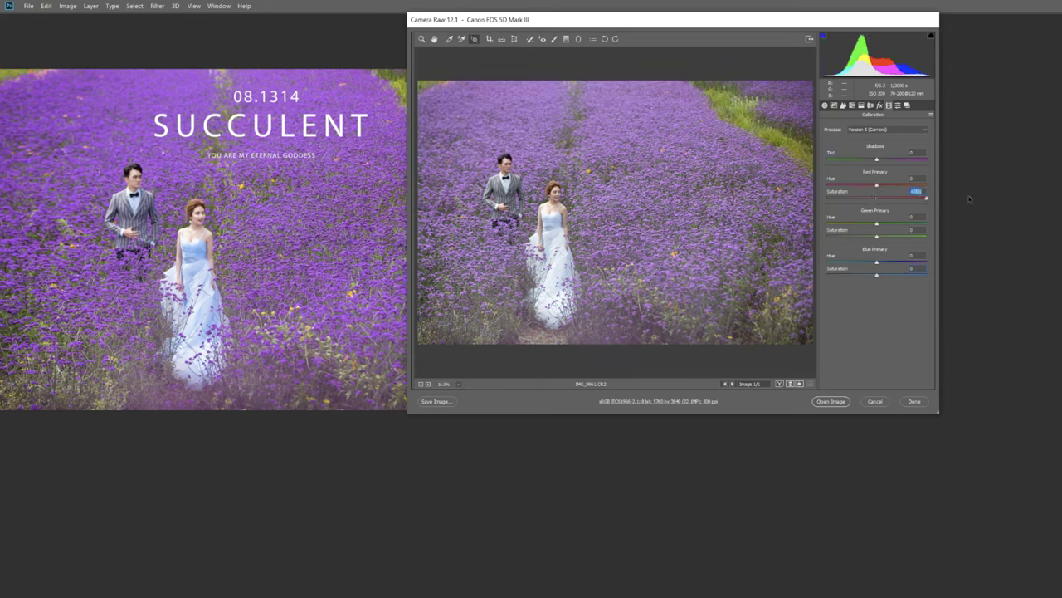
pyautogui.hotkey('ctrl', 'z')
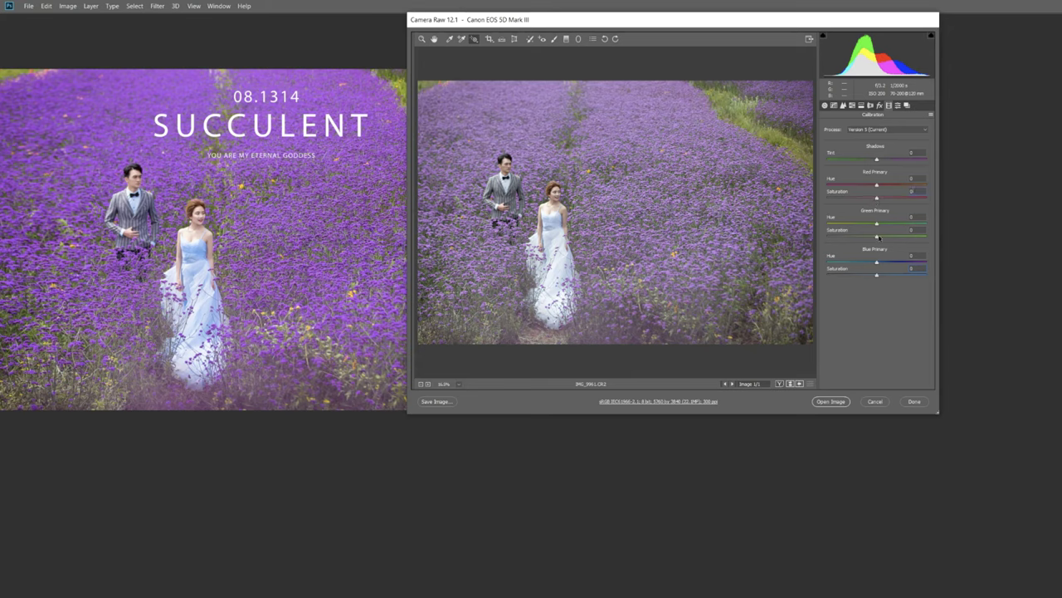
pyautogui.moveTo(878, 238); pyautogui.dragTo(908, 234)
pyautogui.hotkey('ctrl', 'z')
# - Raise the Blue Primary Saturation to +100 for comparison and set it back to 0
pyautogui.moveTo(876, 274); pyautogui.dragTo(960, 282)
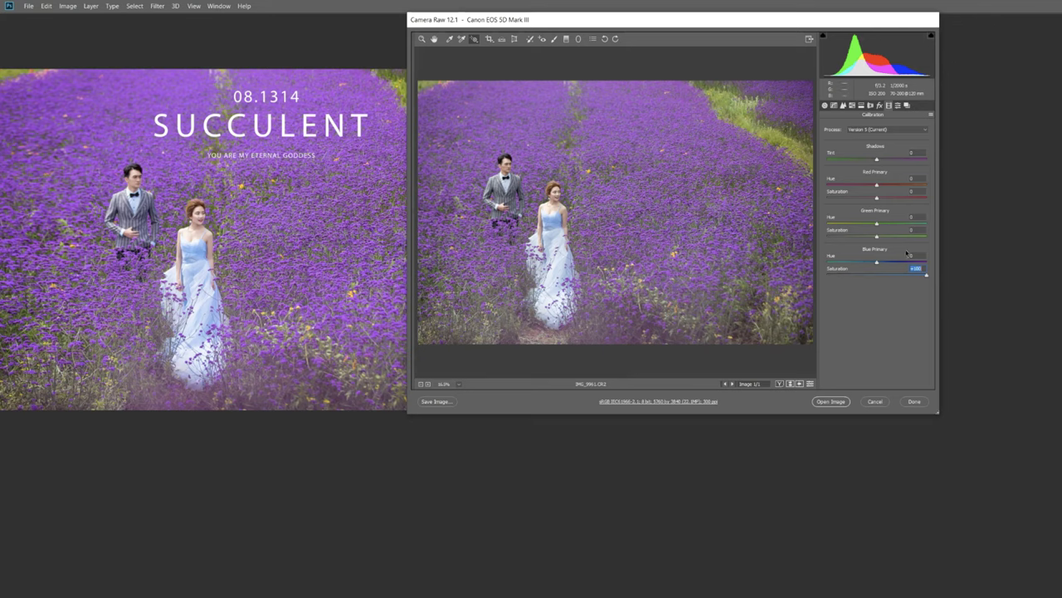
pyautogui.write('0')
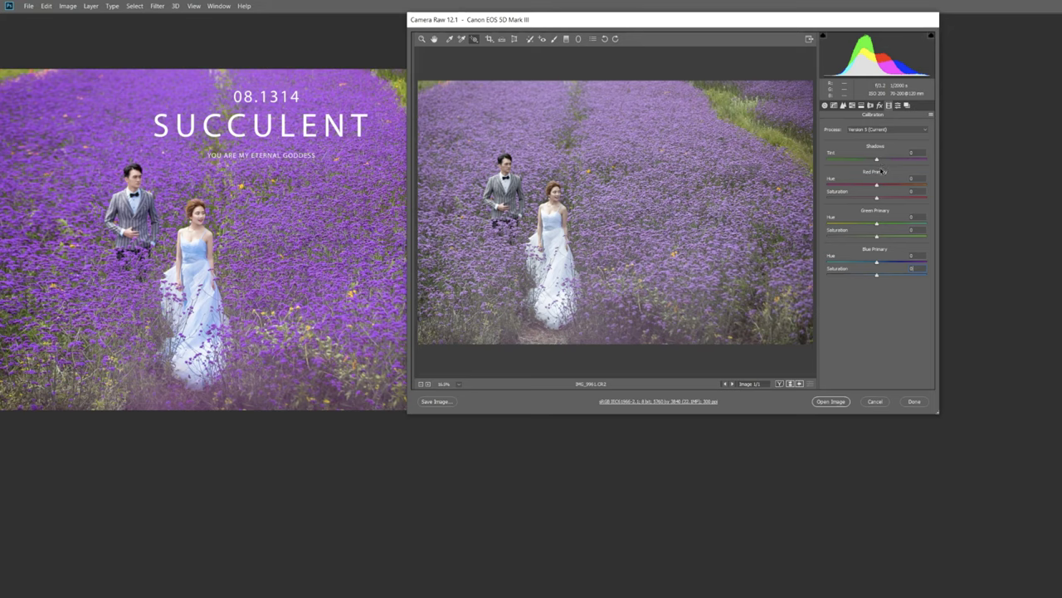
pyautogui.click(852, 106)
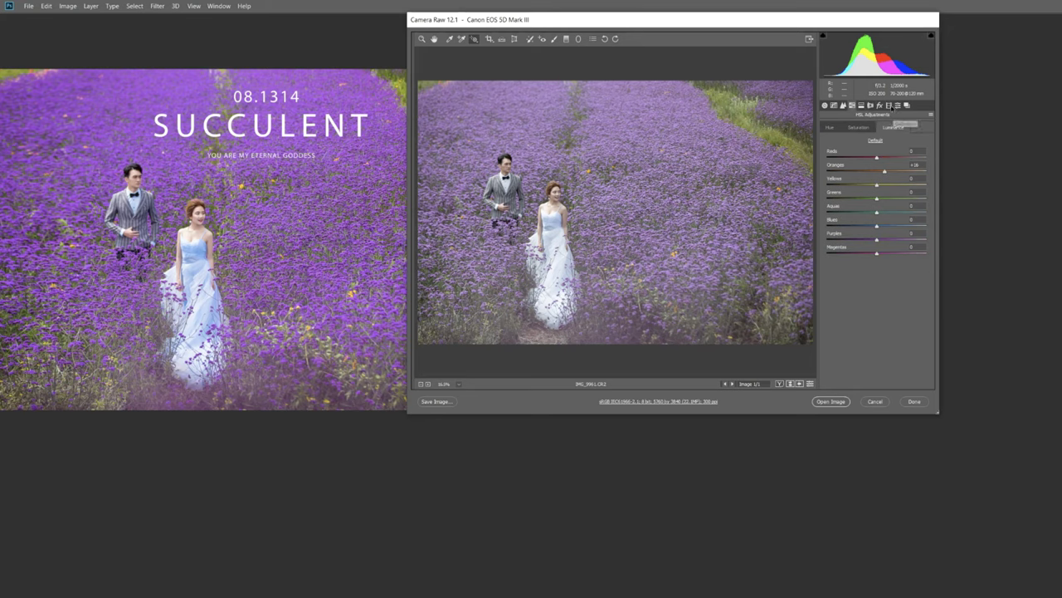
pyautogui.click(889, 105)
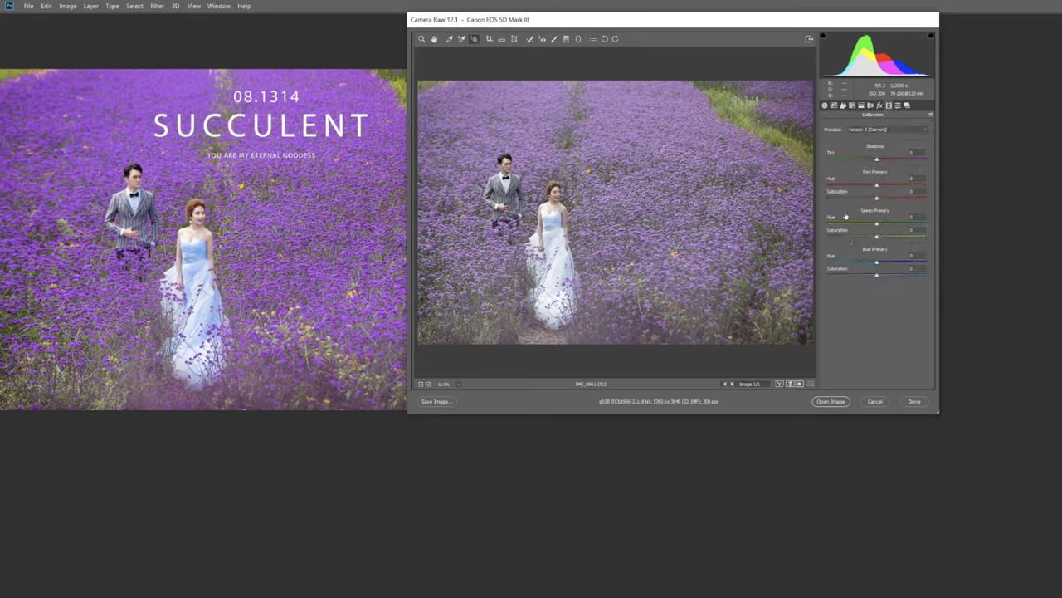